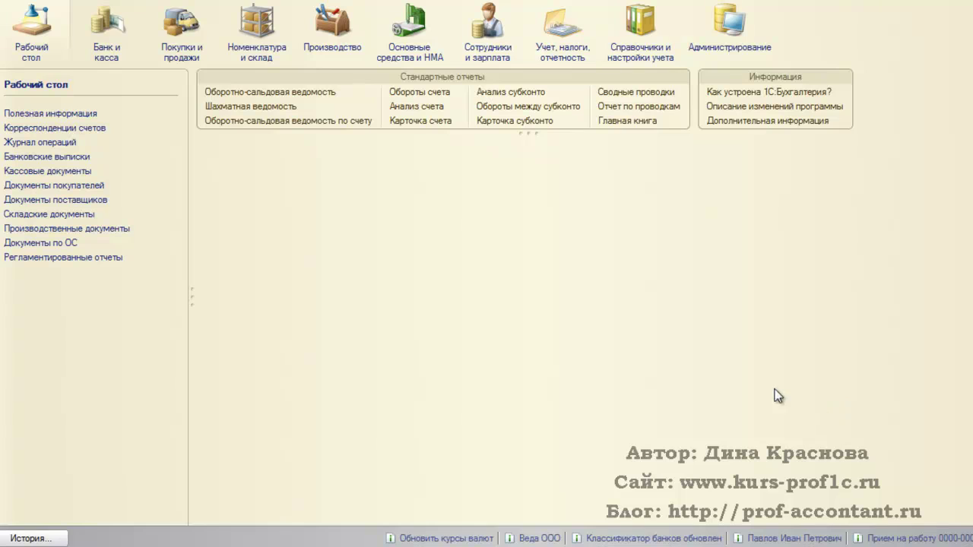
# Create a new accrual named "Единовременное пособие за счет ФСС" with code ФСС, leaving the НДФЛ and ст.255 НК accrual type empty.
pyautogui.click(479, 30)
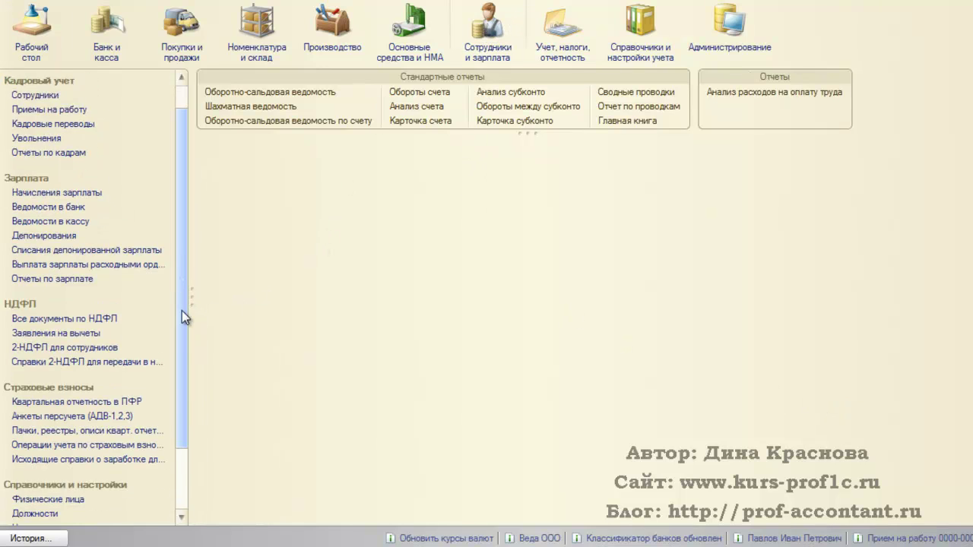
pyautogui.scroll(-3, 182, 310)
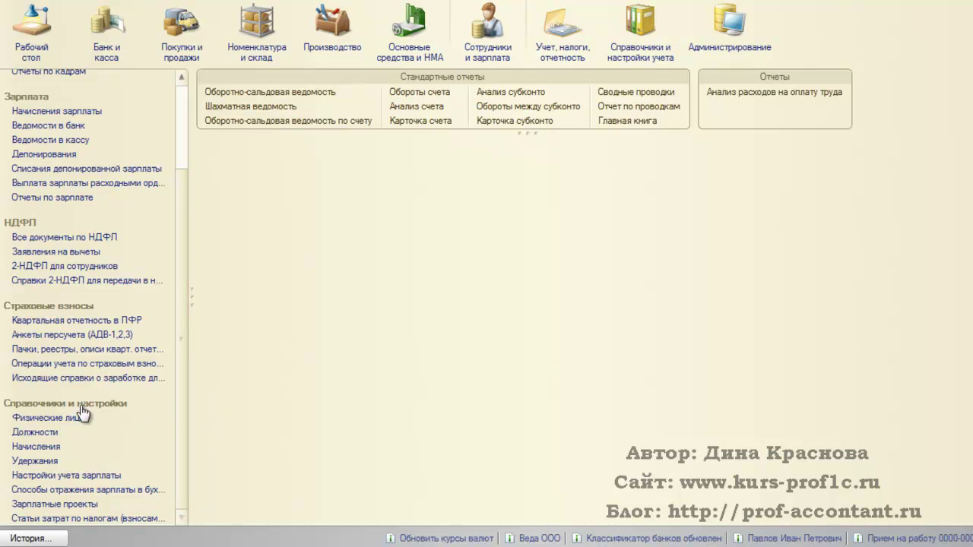
pyautogui.click(36, 448)
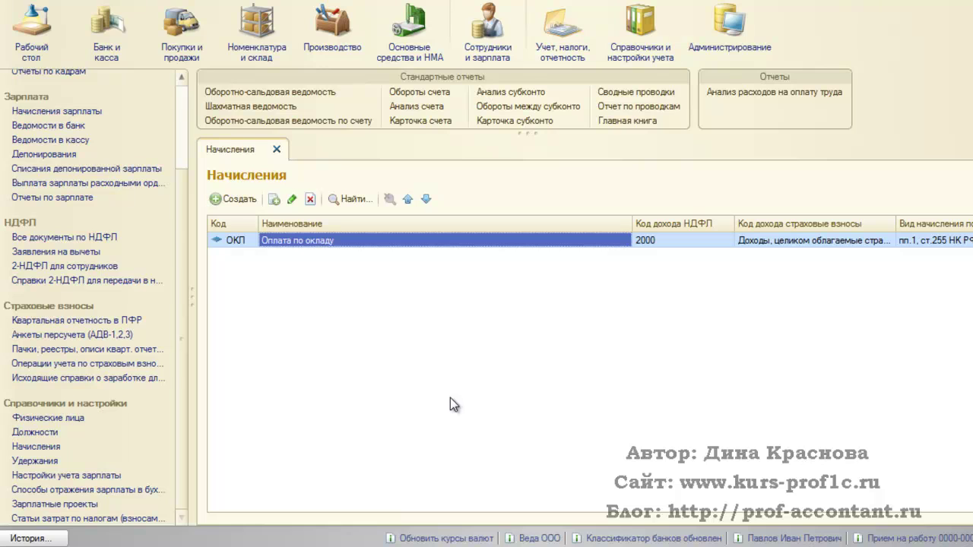
pyautogui.click(227, 200)
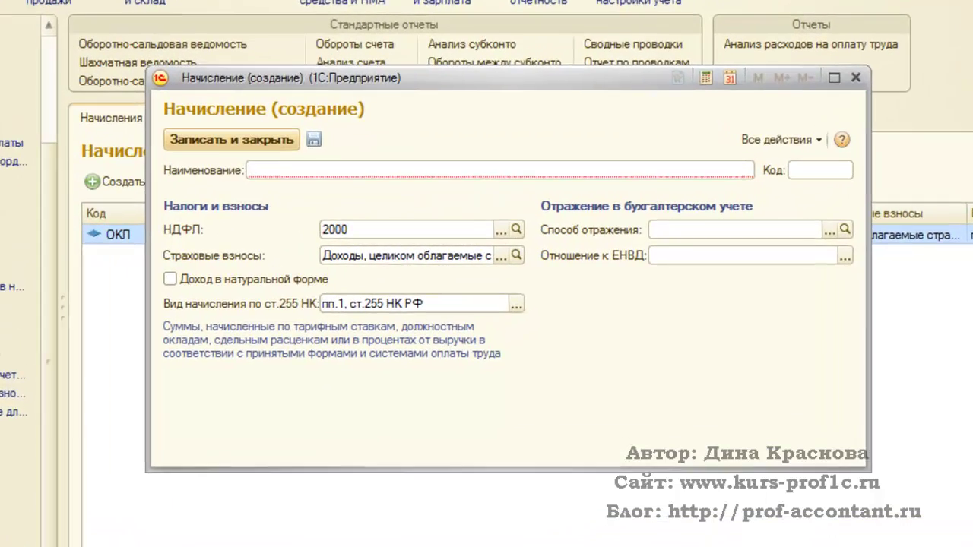
pyautogui.rightClick(344, 188)
pyautogui.click(391, 258)
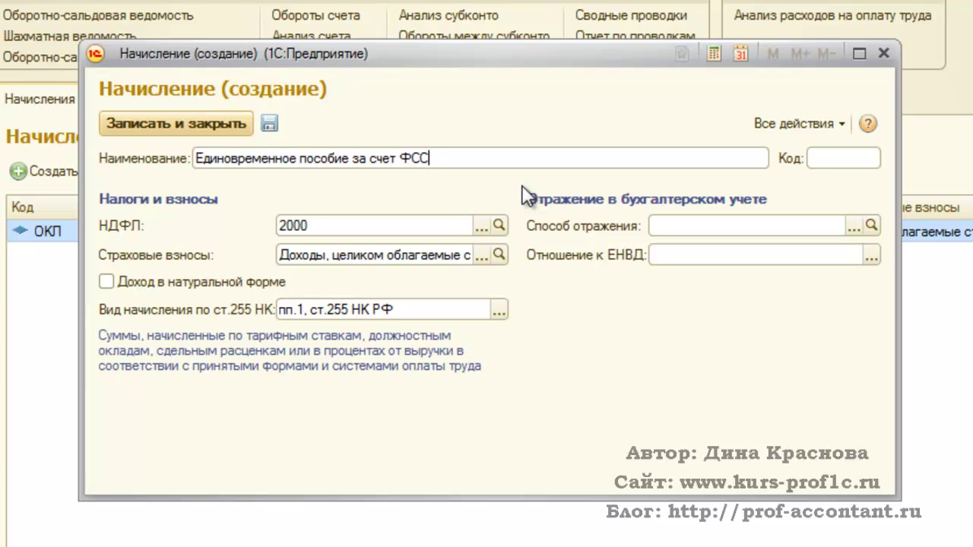
pyautogui.click(810, 164)
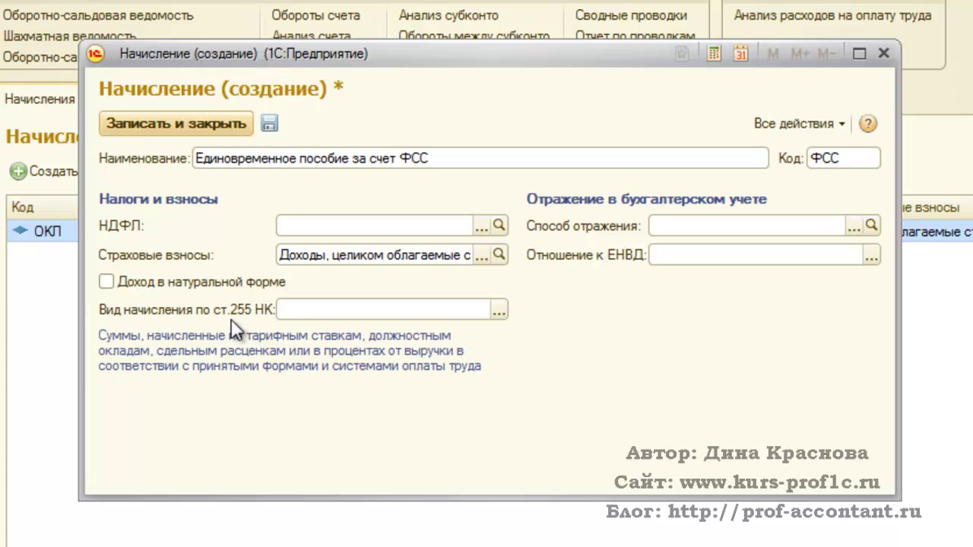
# Set the accrual's insurance contribution income type to "Государственные пособия обязательного социального страхования, выплачиваемые за счет ФСС".
pyautogui.click(479, 257)
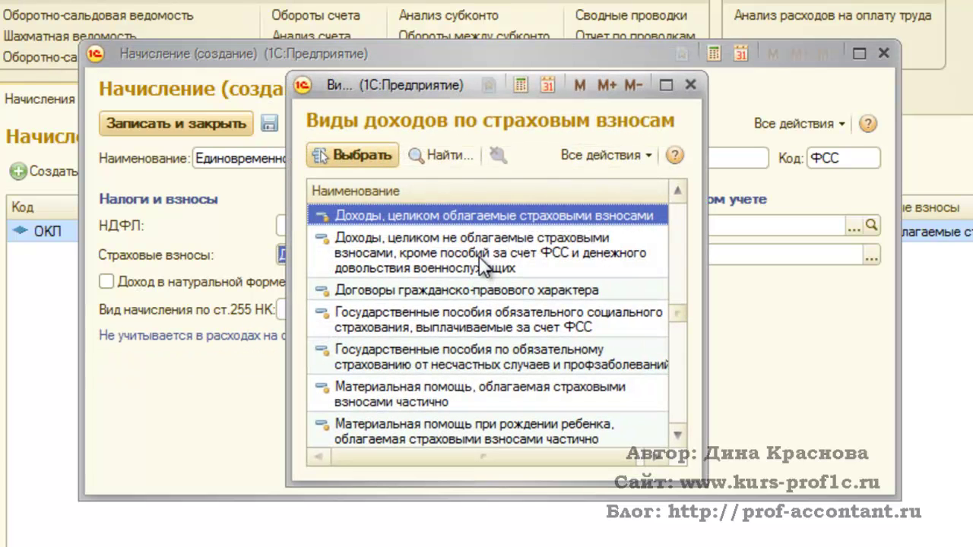
pyautogui.click(471, 323)
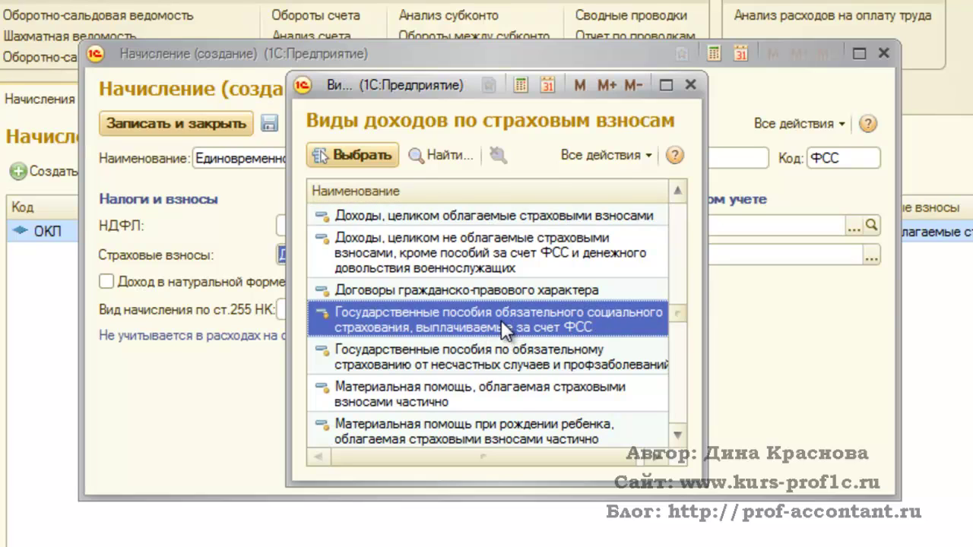
pyautogui.doubleClick(501, 320)
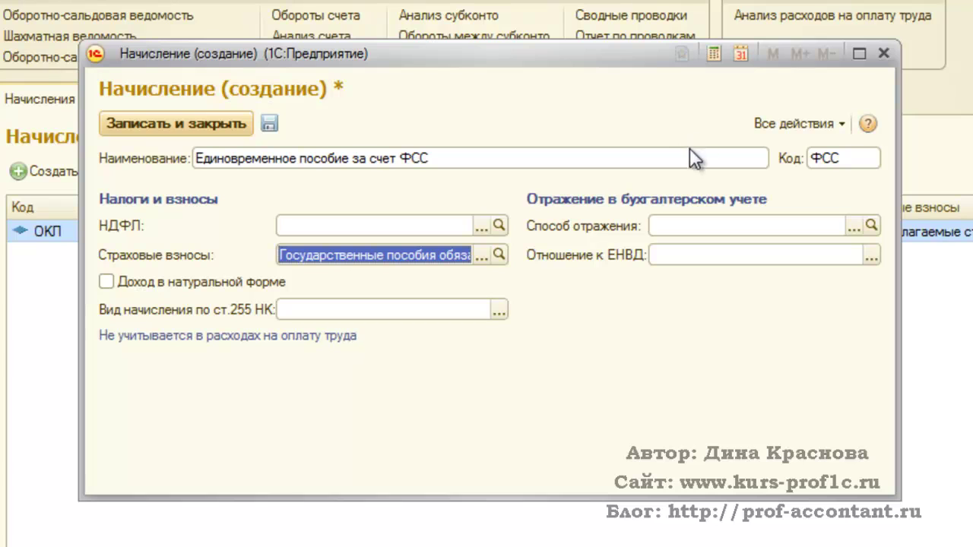
# Create a salary accounting method for the accrual named "Расходы по страхованию" with account 69.01.
pyautogui.click(853, 223)
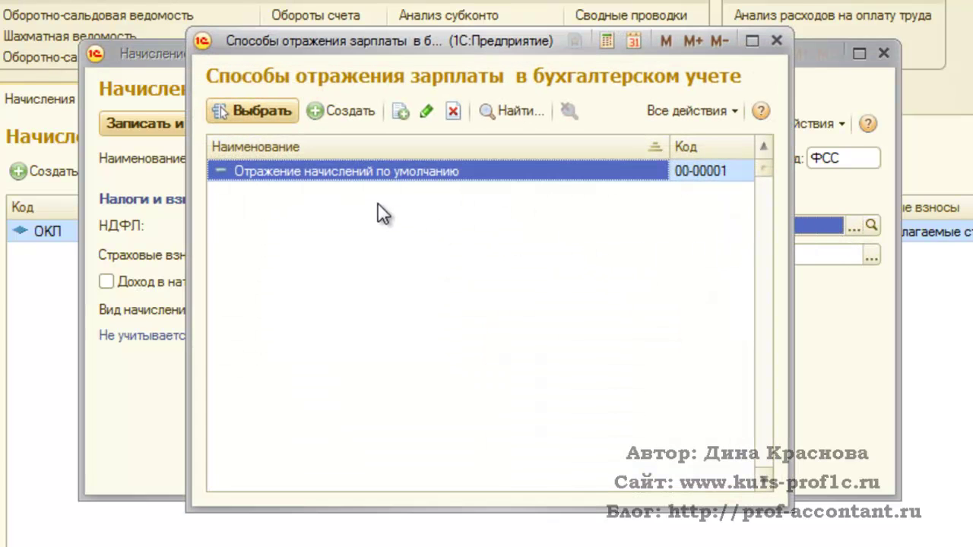
pyautogui.click(323, 111)
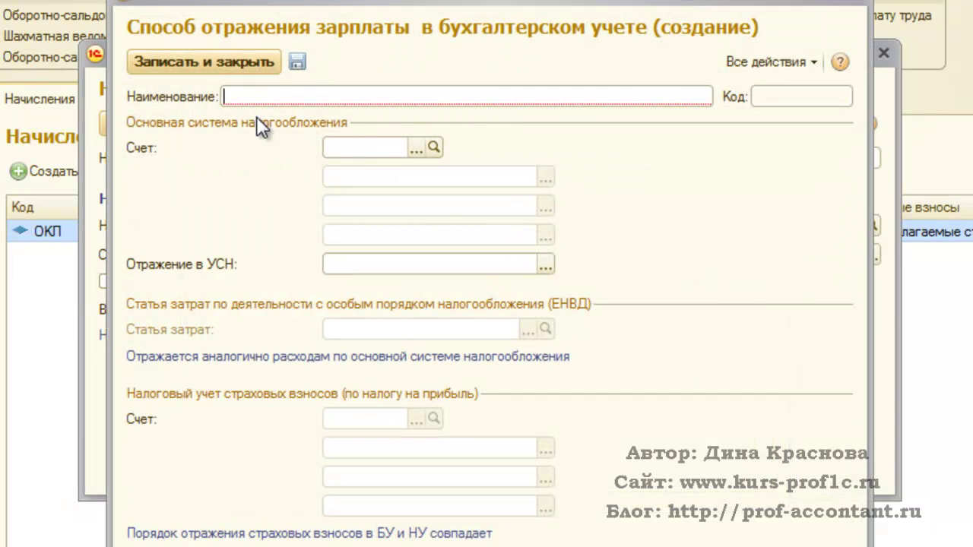
pyautogui.write('Расходы по страхованию')
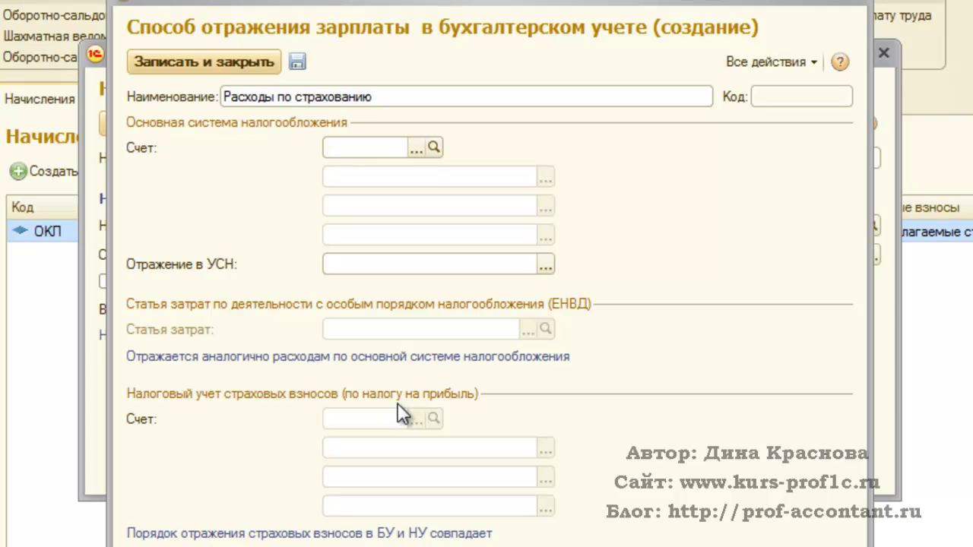
pyautogui.click(417, 146)
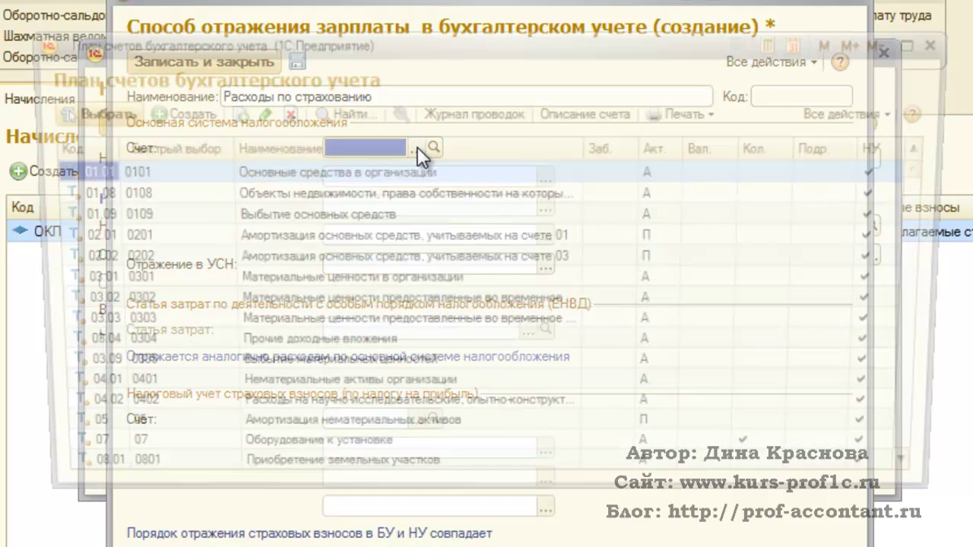
pyautogui.write('69')
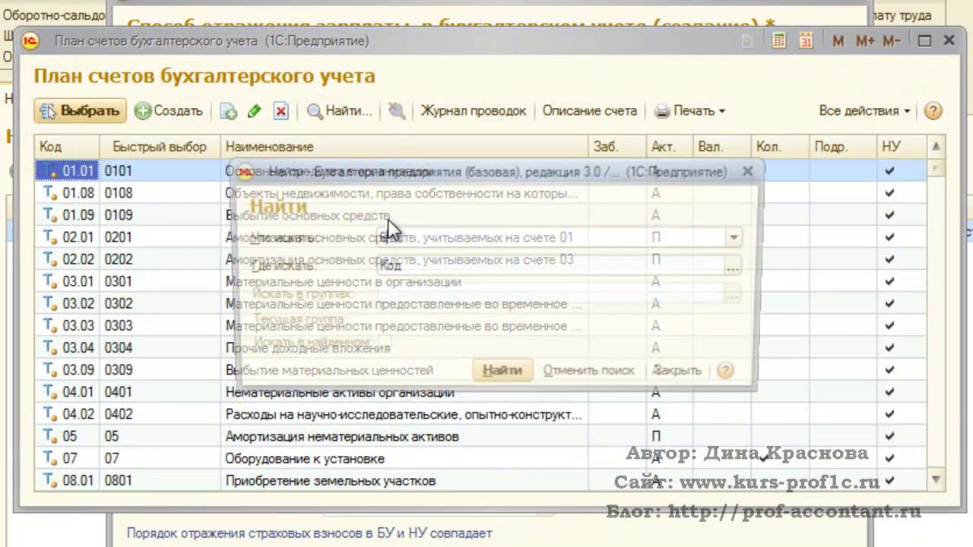
pyautogui.click(493, 376)
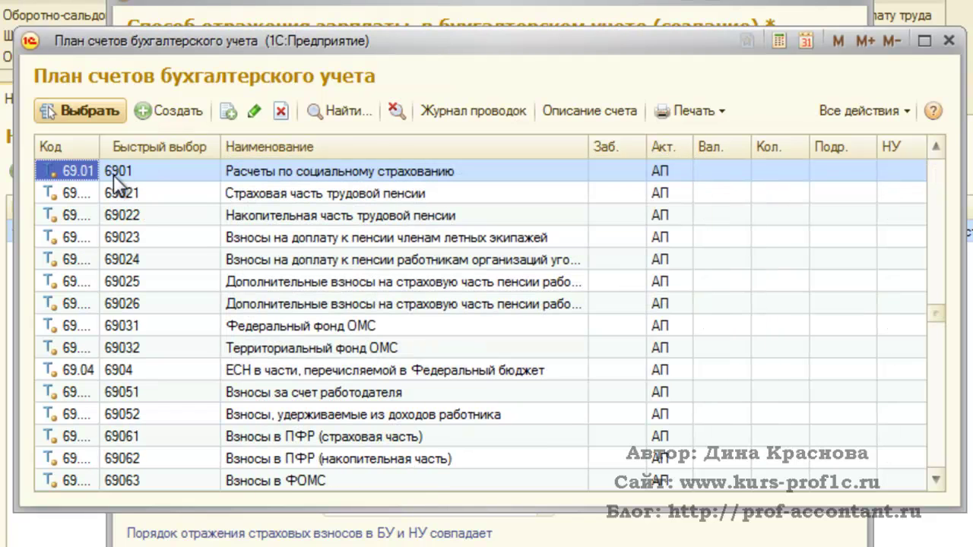
pyautogui.doubleClick(89, 167)
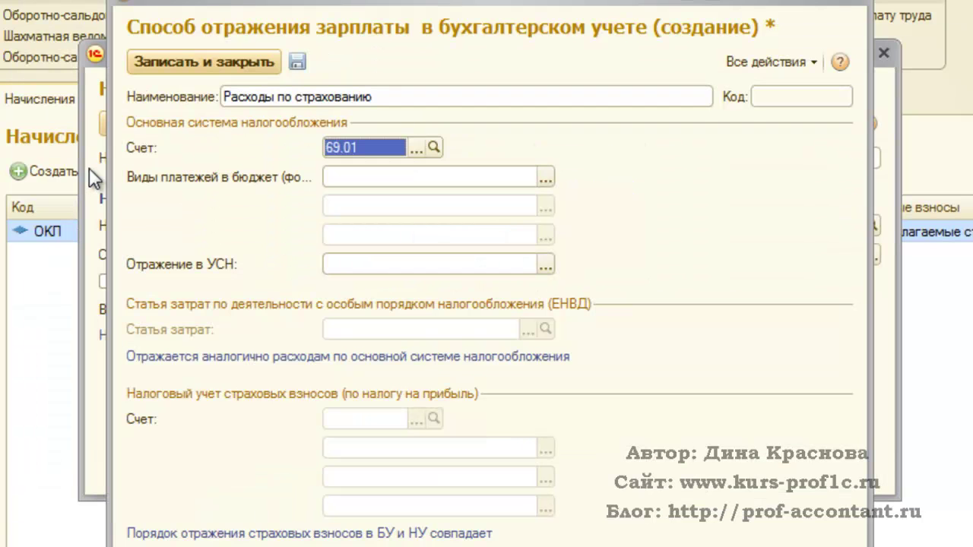
# Set the new method's budget payment type to "Расходы по страхованию" and save the method.
pyautogui.click(543, 177)
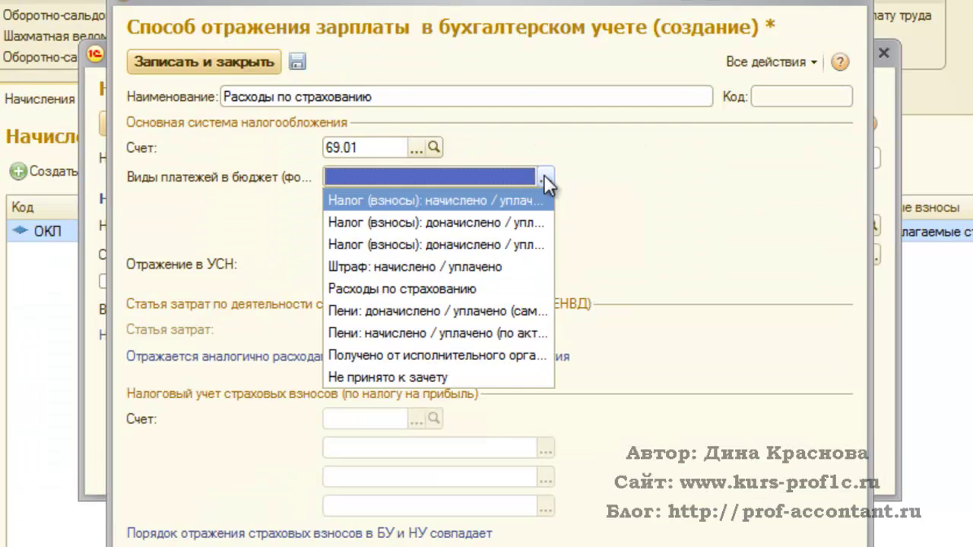
pyautogui.click(441, 287)
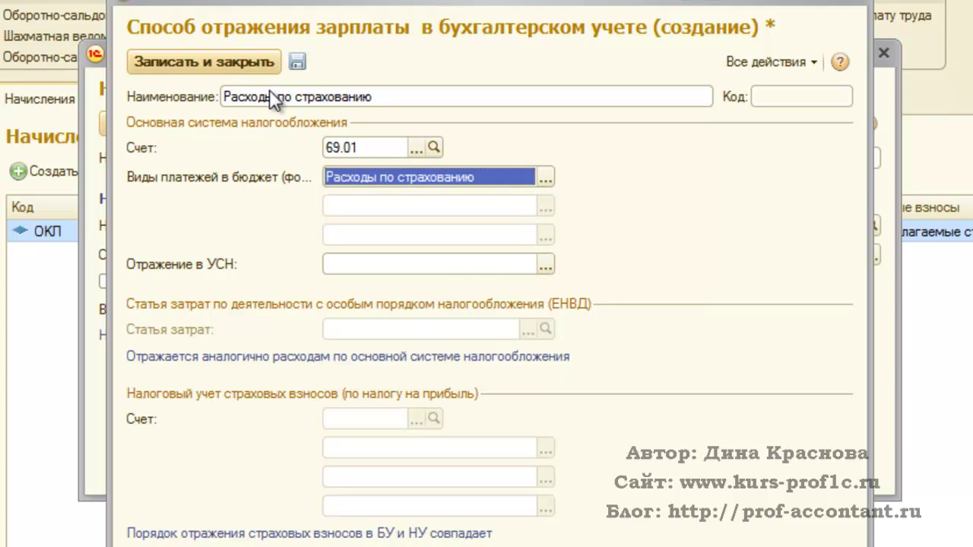
pyautogui.click(261, 64)
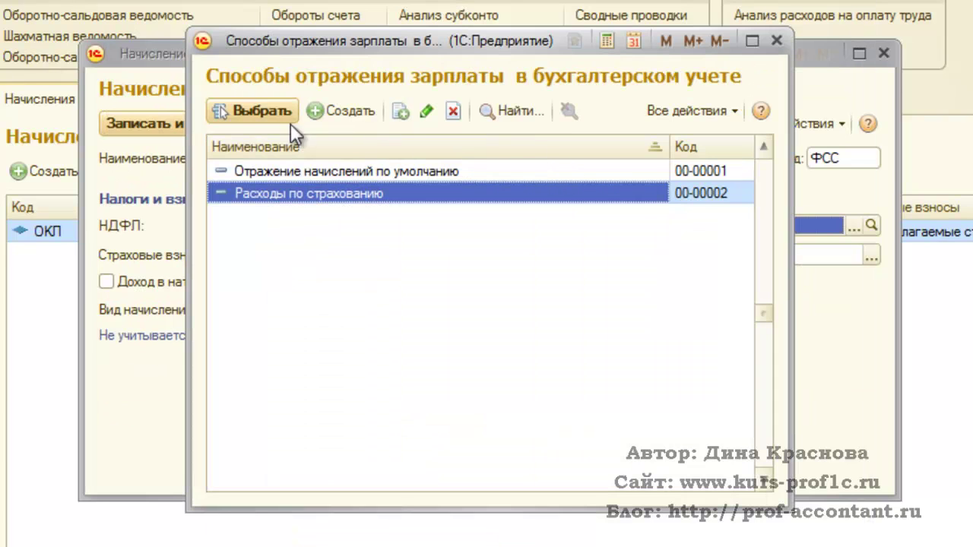
# Assign the "Расходы по страхованию" method to the ФСС benefit accrual and save the accrual.
pyautogui.click(259, 114)
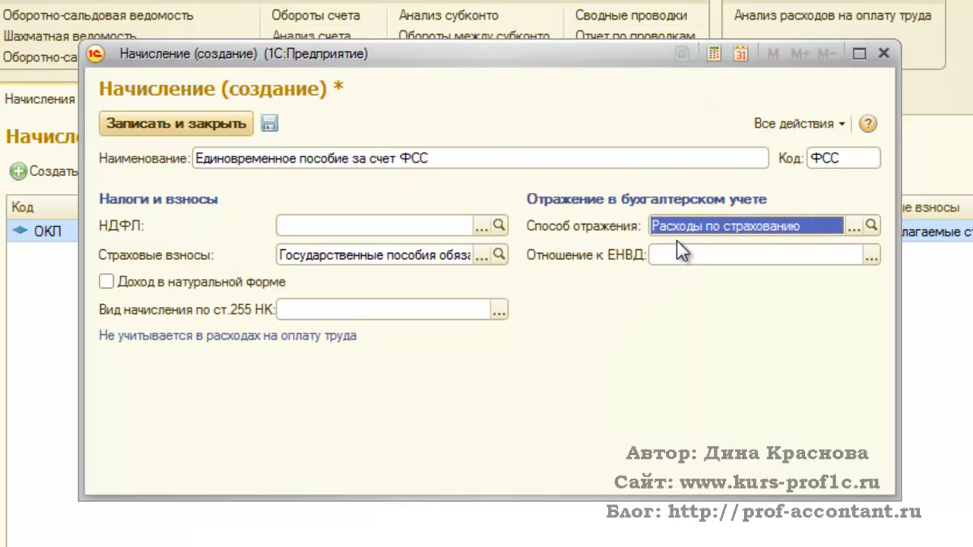
pyautogui.click(197, 126)
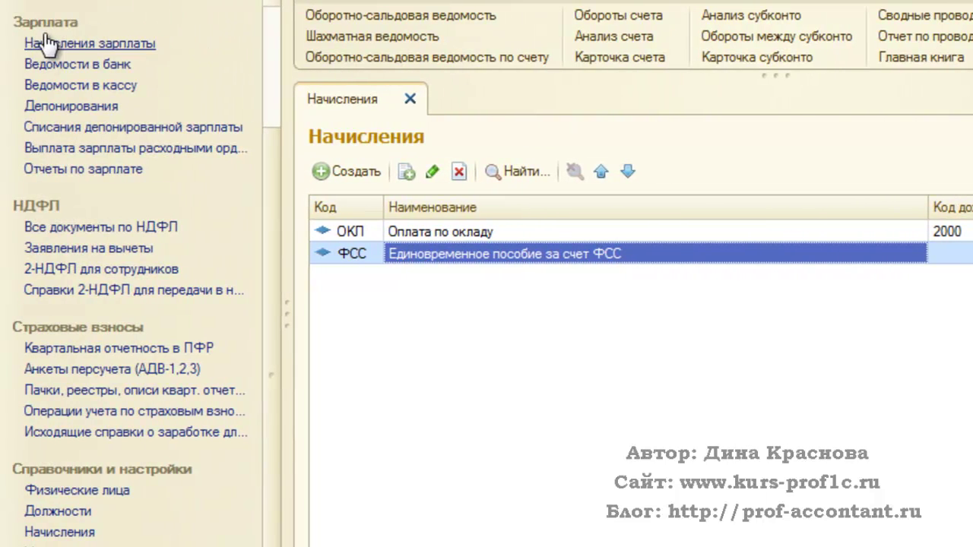
# Create a new salary accrual document (Начисление зарплаты) for Сентябрь 2013.
pyautogui.click(97, 43)
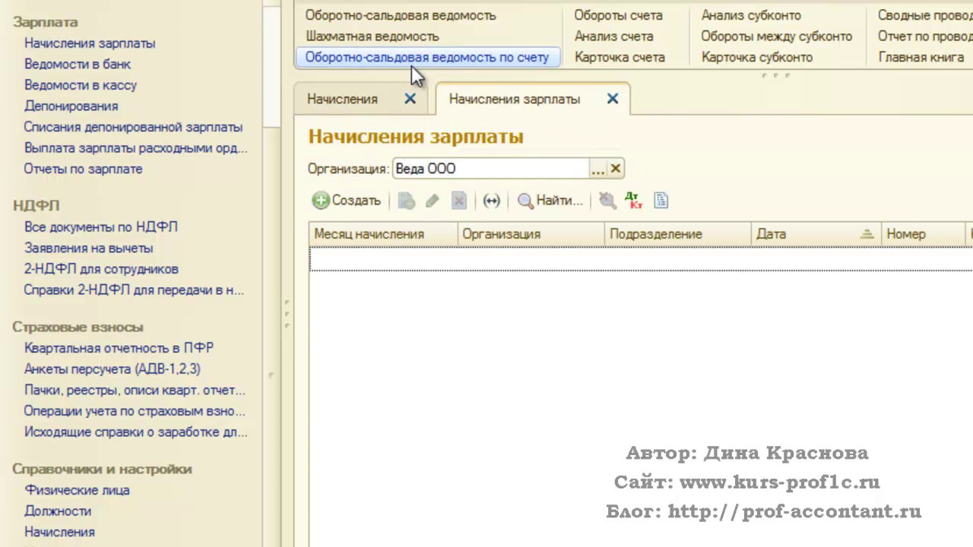
pyautogui.click(345, 200)
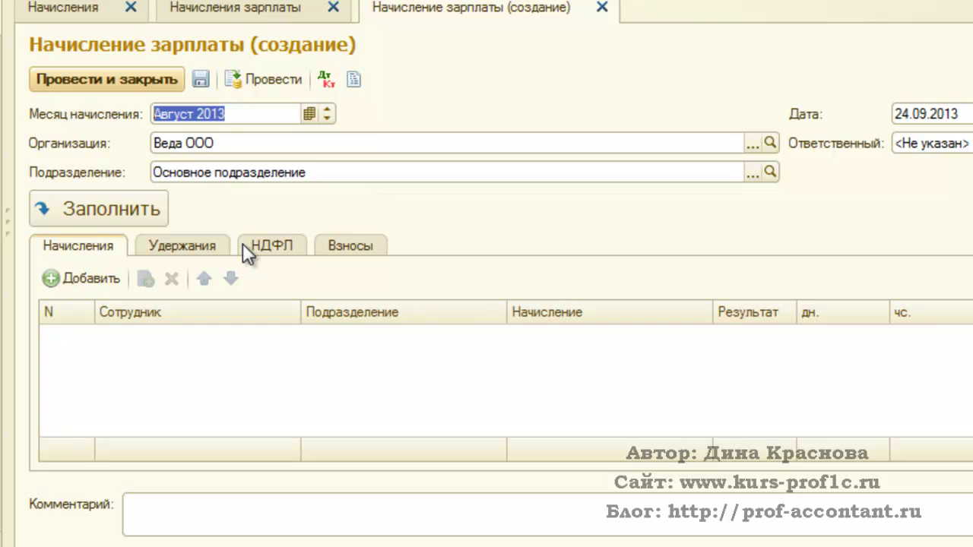
pyautogui.click(327, 110)
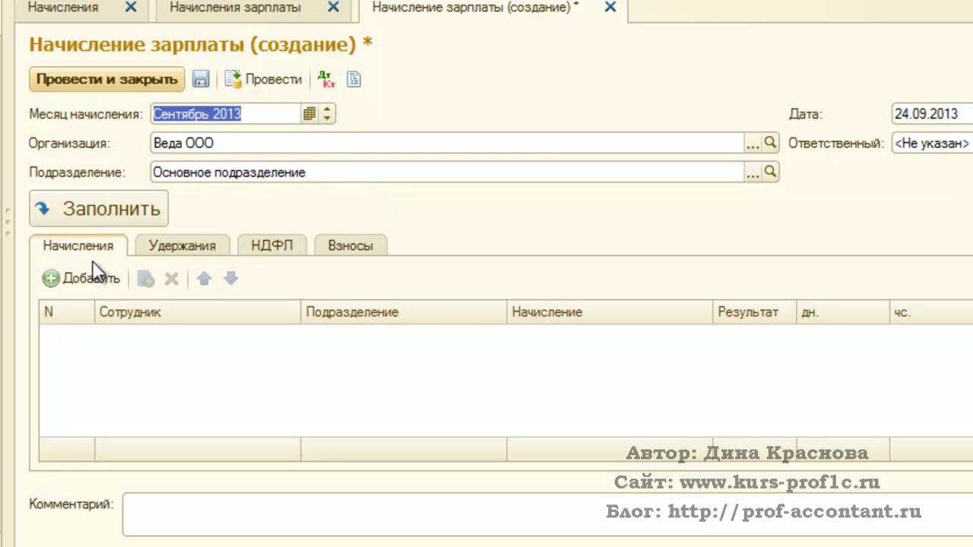
pyautogui.press('Tab')
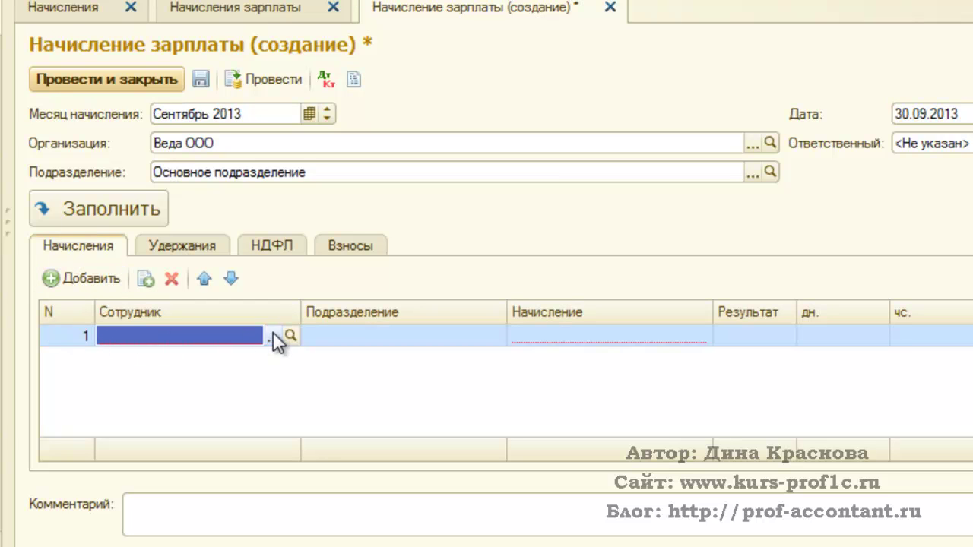
# Fill in the employee and the department "Основное подразделение" in the first row of the document's accruals table.
pyautogui.click(275, 336)
pyautogui.doubleClick(276, 96)
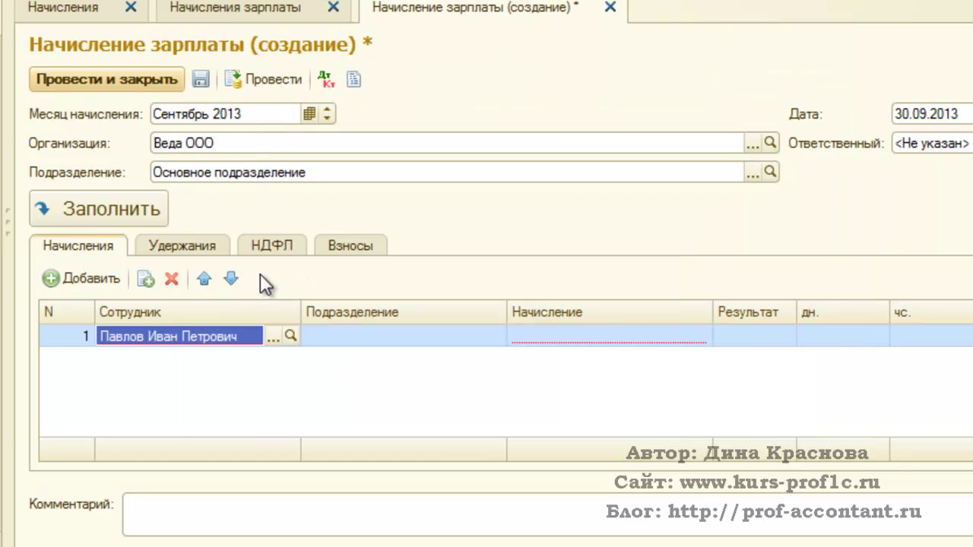
pyautogui.press('Return')
pyautogui.doubleClick(361, 95)
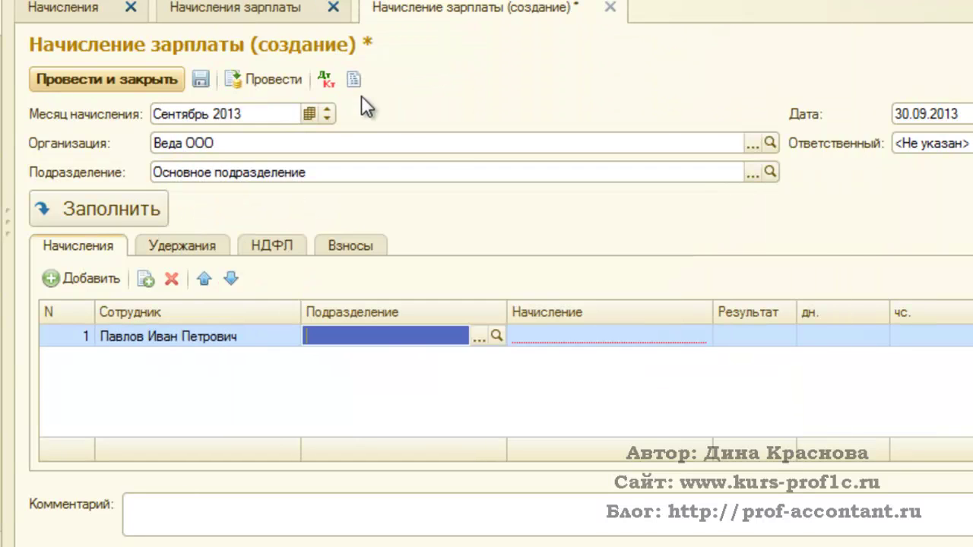
# Set the row's accrual to "Единовременное пособие за счет ФСС" with a result of 13087,61.
pyautogui.click(612, 336)
pyautogui.click(679, 336)
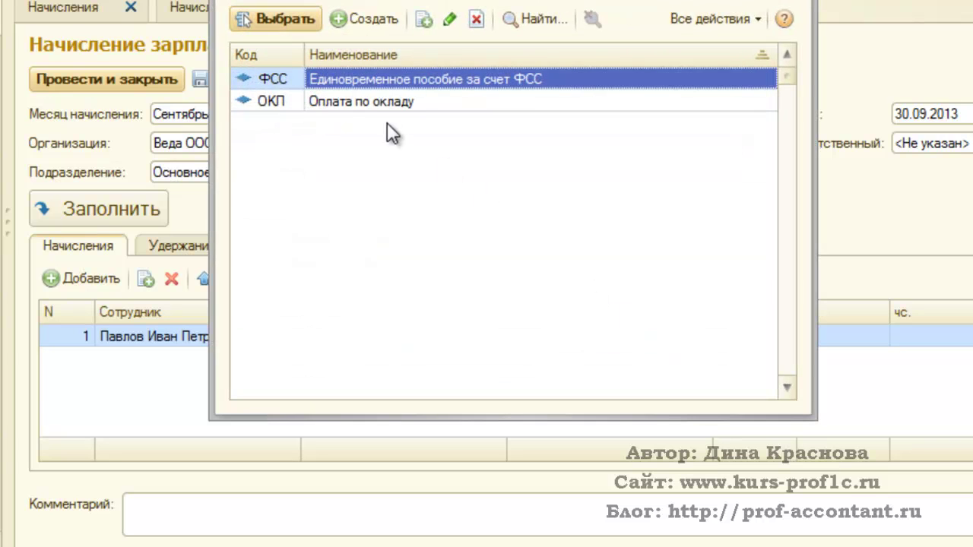
pyautogui.doubleClick(383, 80)
pyautogui.click(736, 337)
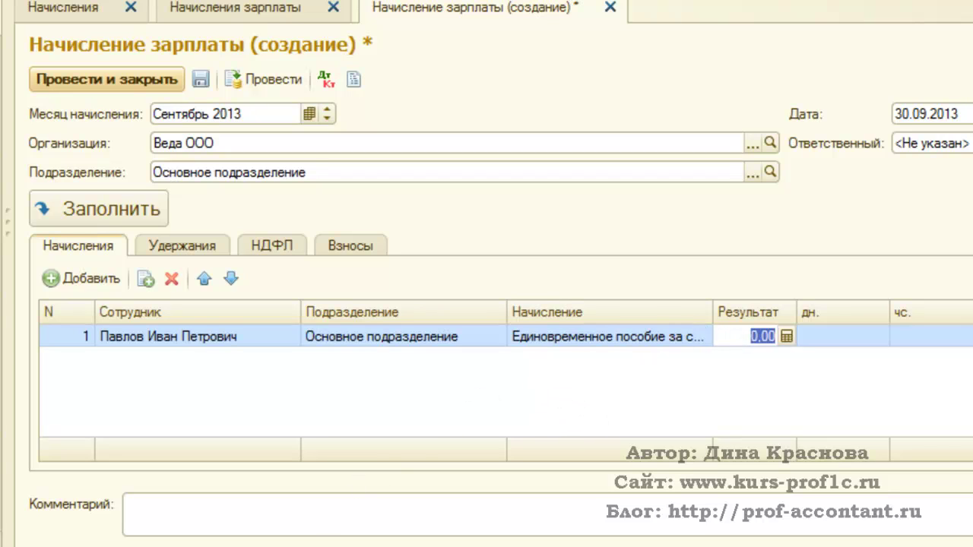
pyautogui.write('13087,61')
pyautogui.click(491, 401)
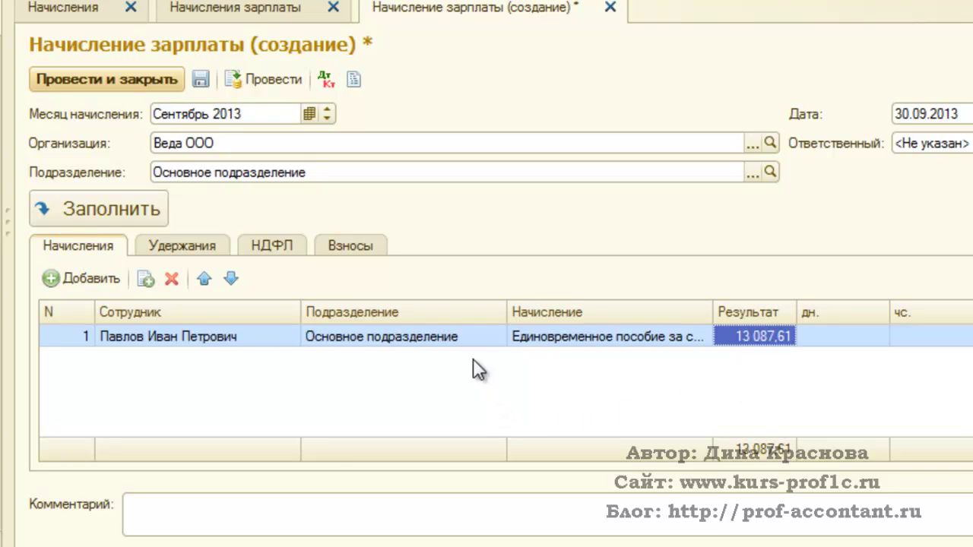
# Post the salary accrual document and review the debit account, credit account and amount of its accounting entry.
pyautogui.click(265, 79)
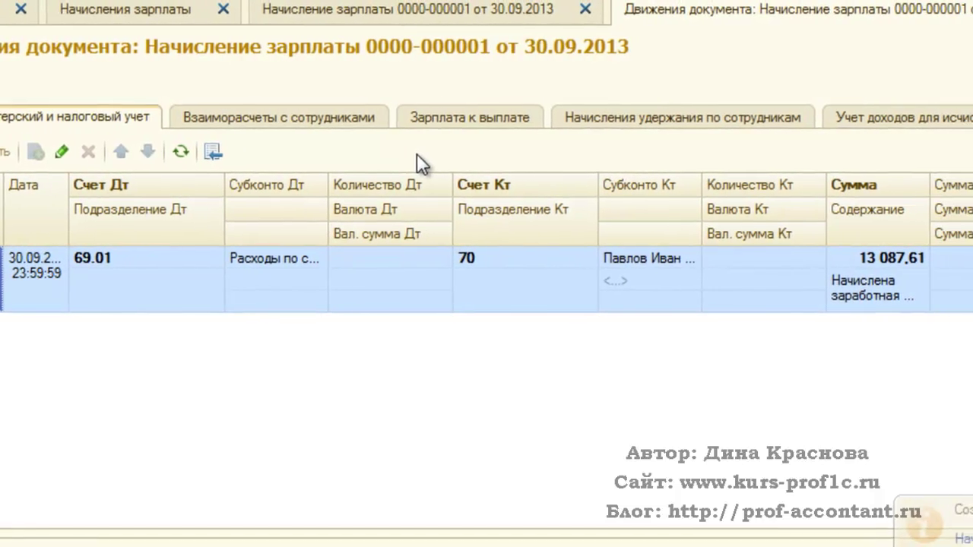
pyautogui.click(86, 257)
pyautogui.click(478, 260)
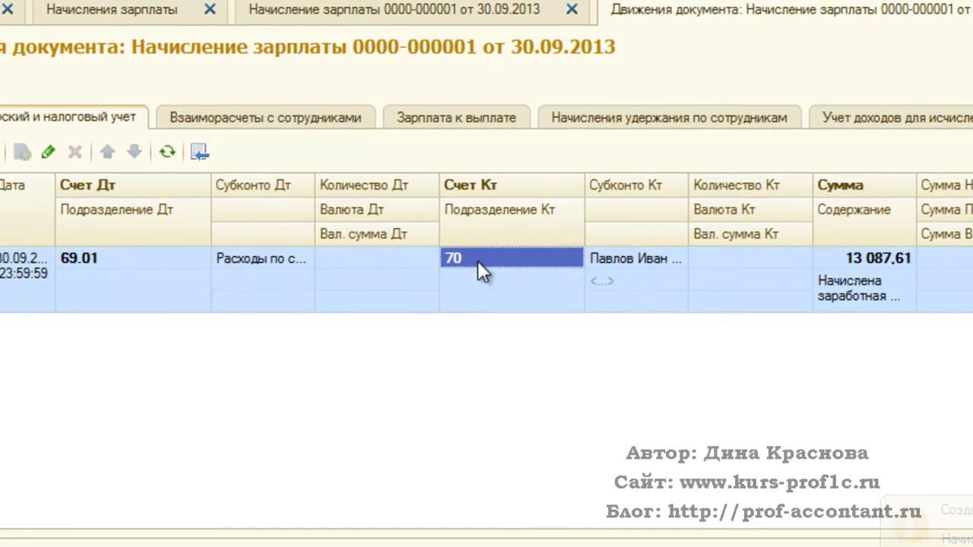
pyautogui.click(829, 261)
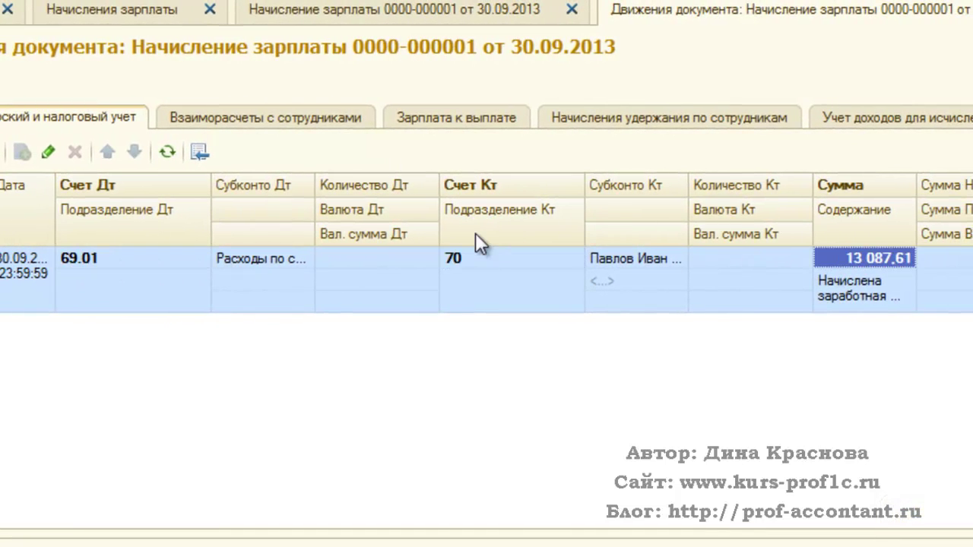
pyautogui.press('Escape')
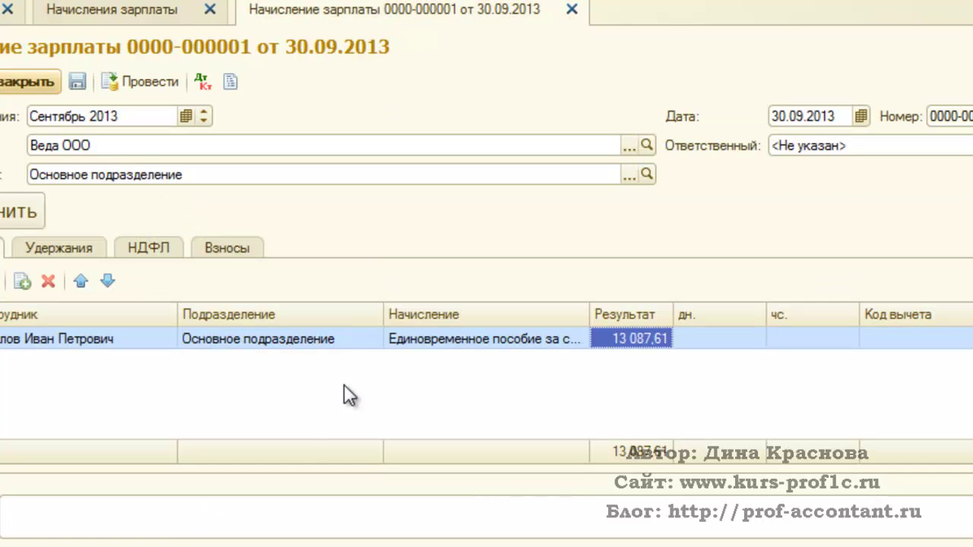